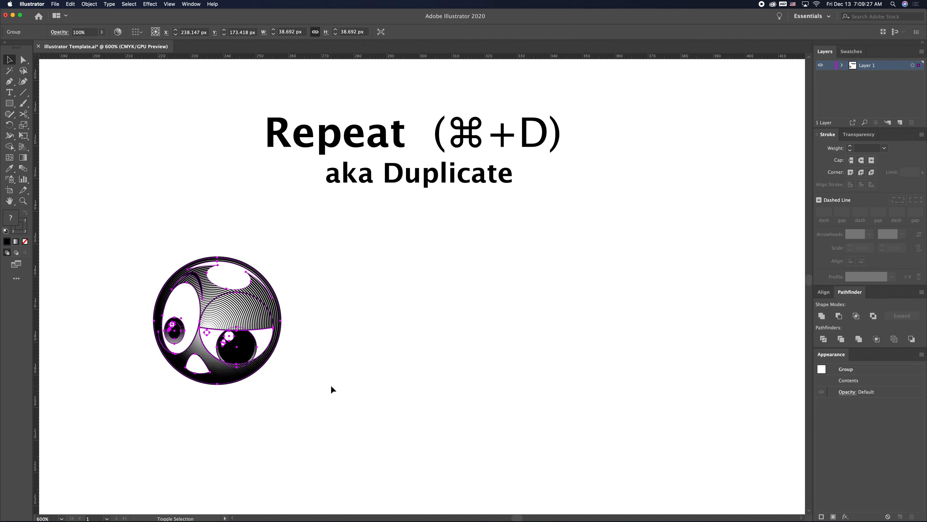
Copy the ball about 46.6 px horizontally to its right and repeat the transformation until a row of five balls is formed.
key(super+minus)
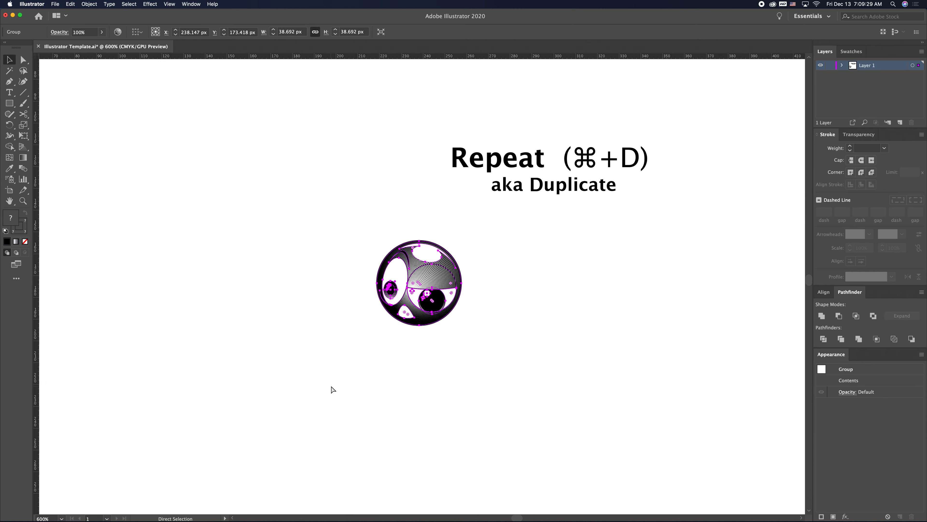
key(super+minus)
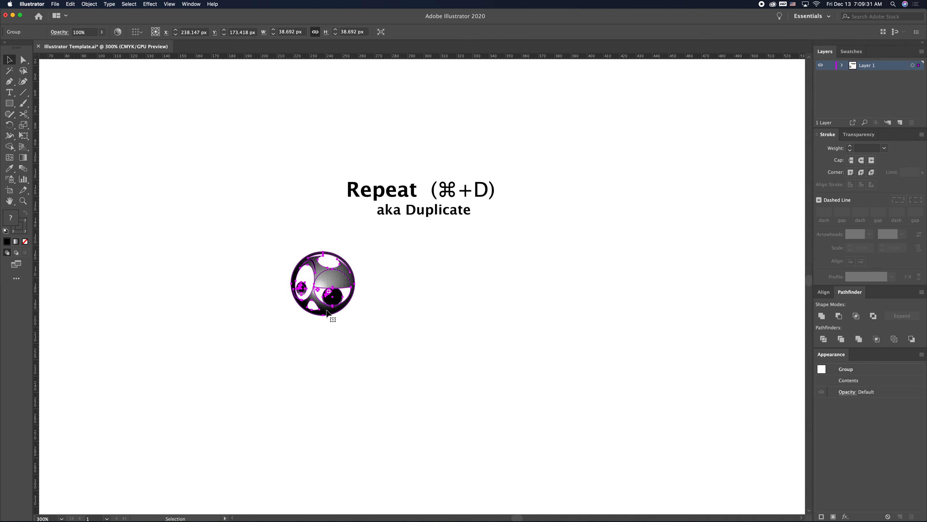
drag(330, 315, 403, 315)
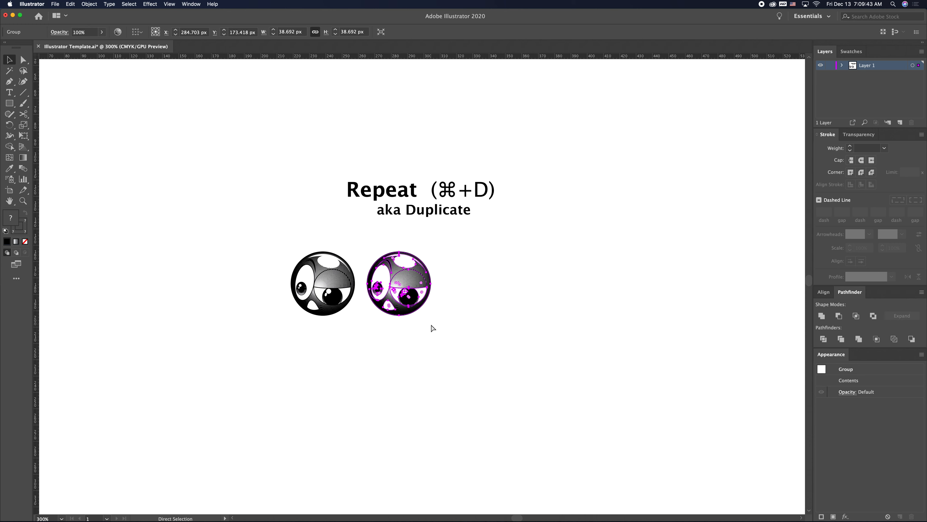
key(super+d)
key(super+d)
key(super+d)
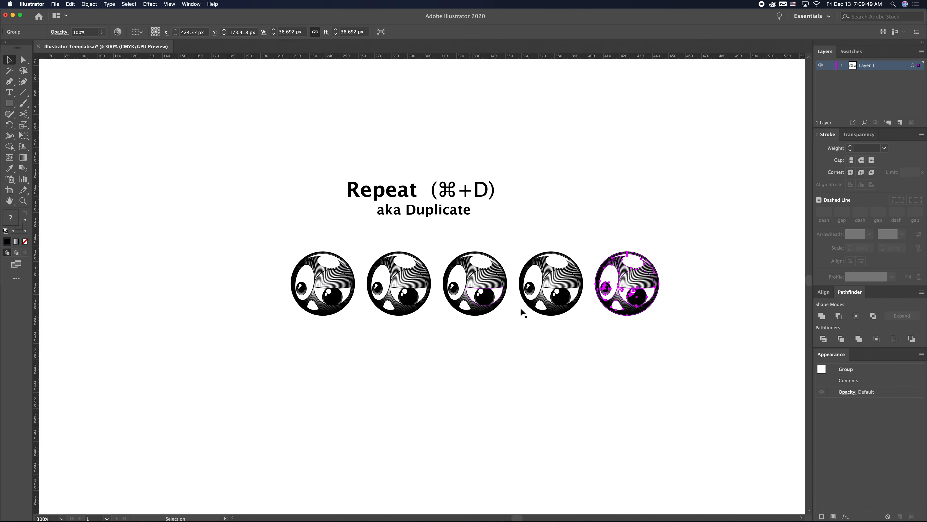
Select the whole row of five balls and copy it straight down by about 44.3 px.
click(565, 321)
scroll(584, 324, down, 2)
scroll(584, 323, right, 3)
drag(646, 321, 257, 238)
drag(284, 284, 285, 357)
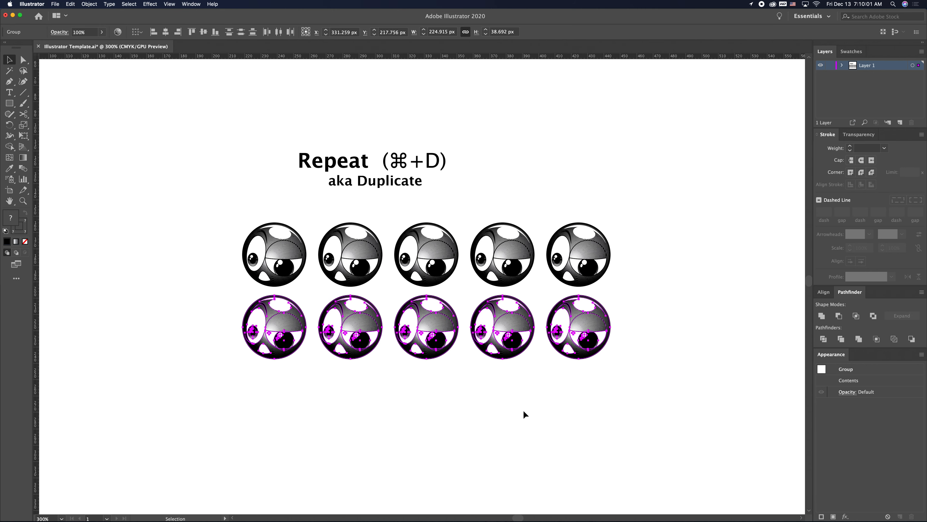
Repeat the row copy until a five-by-five grid of balls is formed, then select the whole grid and deselect it.
key(super+d)
key(super+d)
key(super+d)
key(super+d)
key(a)
scroll(689, 351, down, 5)
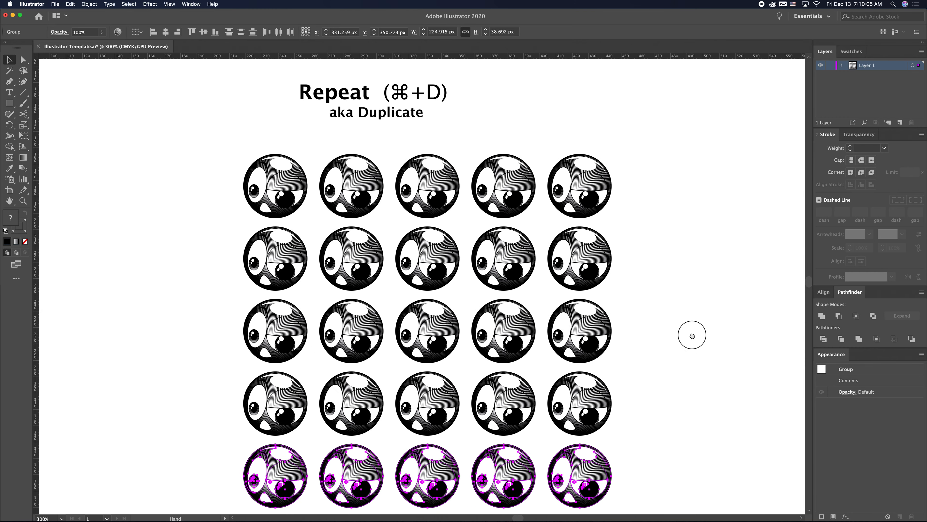
key(super+minus)
key(space)
drag(614, 216, 620, 314)
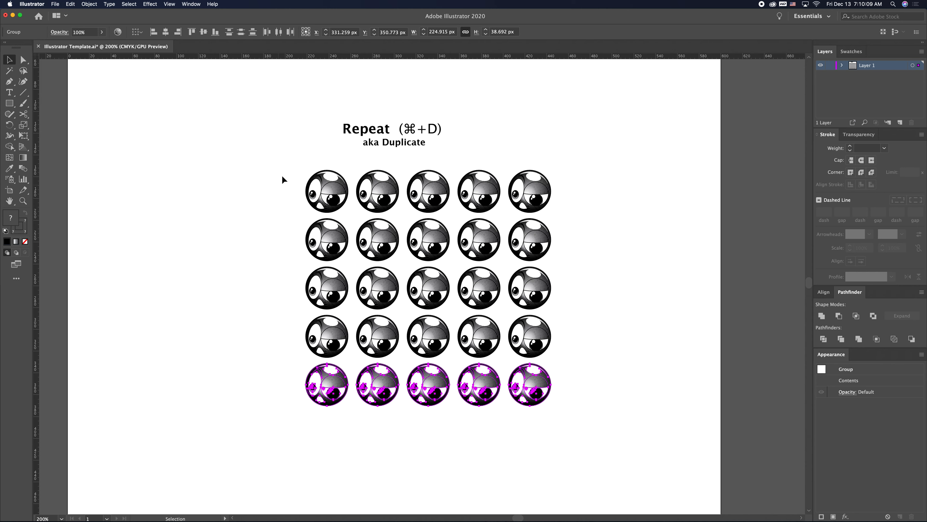
drag(299, 166, 571, 424)
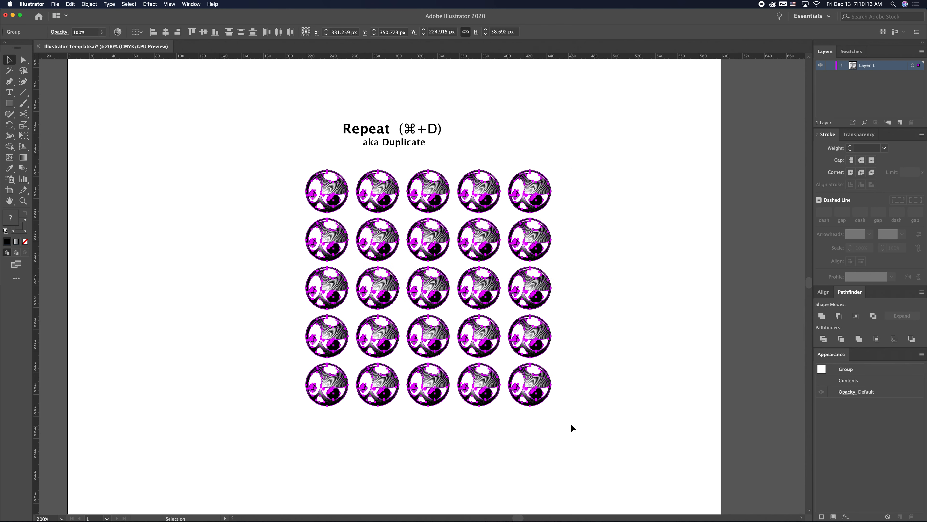
click(574, 407)
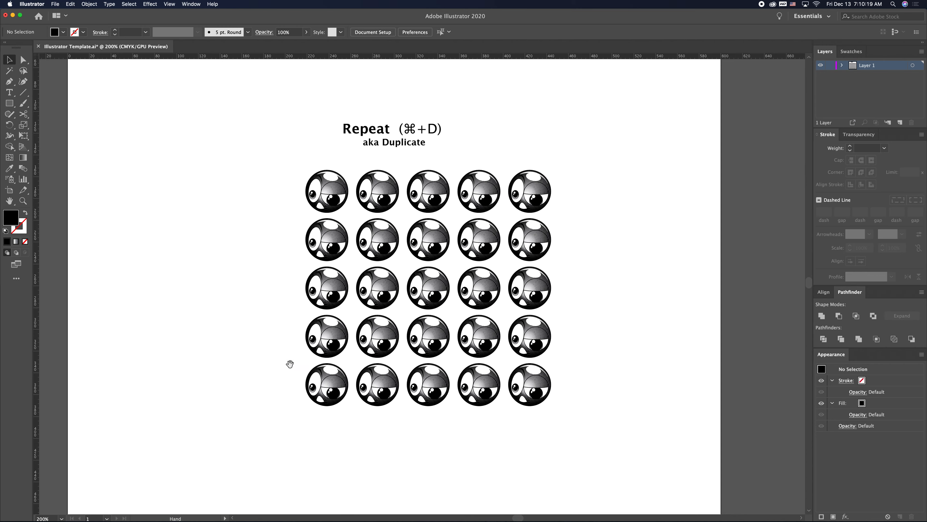
Place a copy of the grid's lower-left ball directly beneath it, with a wider gap, at about Y 408.5 px.
scroll(277, 313, down, 5)
drag(324, 315, 325, 380)
scroll(376, 365, down, 2)
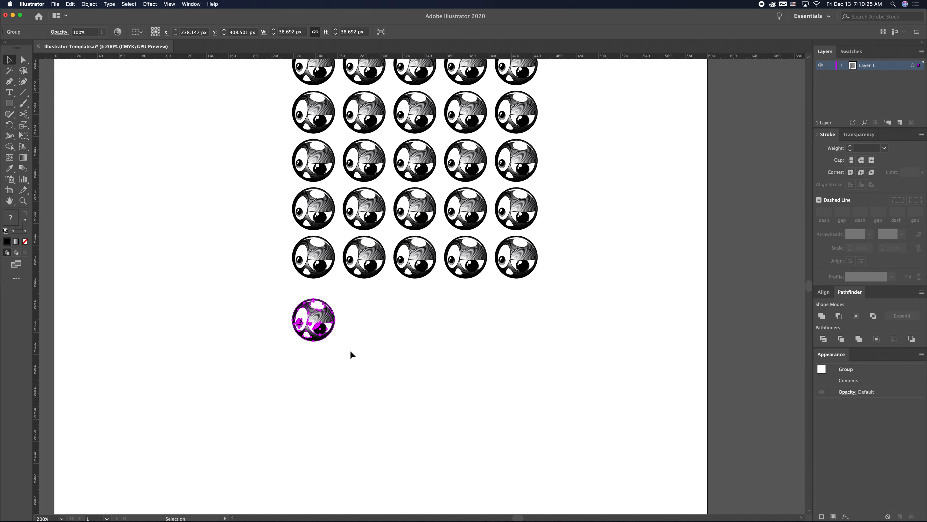
Copy the ball below the grid diagonally down to the right and repeat the transformation to form a descending line of seven balls.
drag(318, 343, 368, 363)
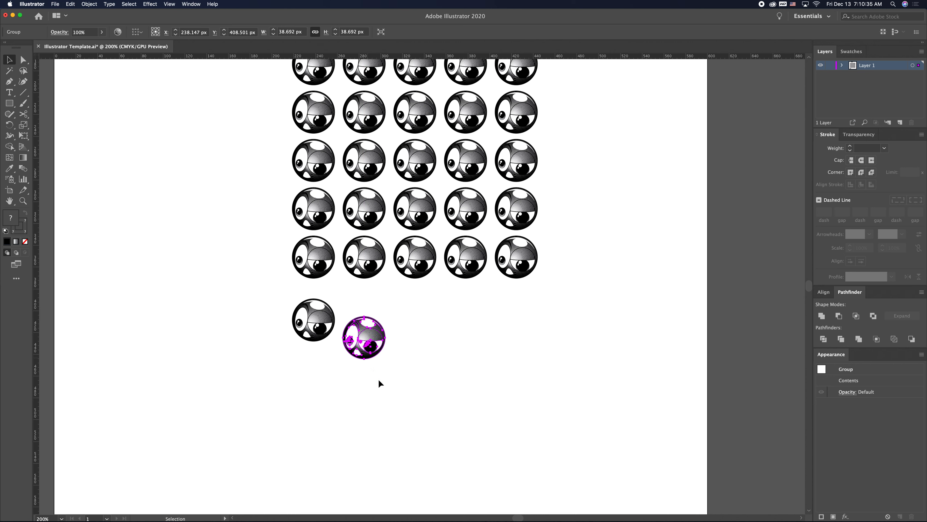
key(super+d)
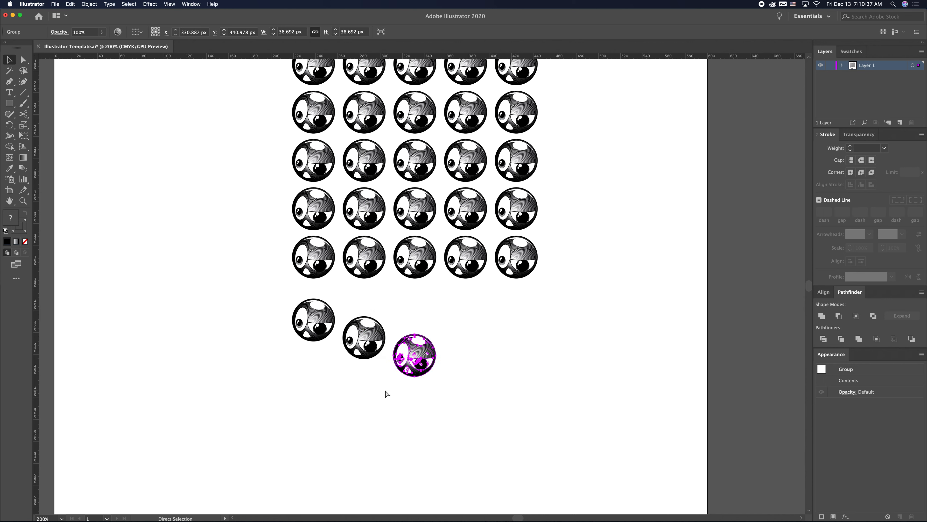
key(super+d)
key(super+d)
key(super+d)
key(super+d)
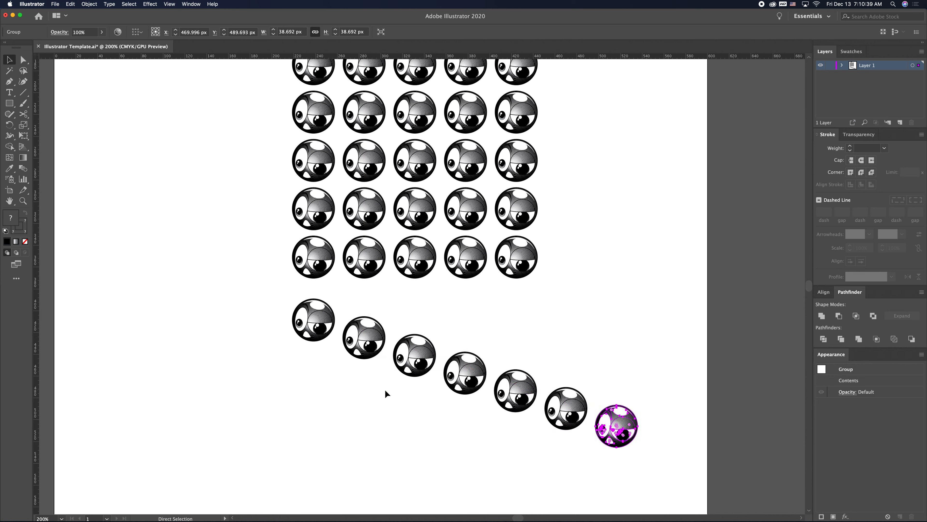
Place a copy of a ball in the empty area to the lower left of the diagonal line, at about X 156, Y 485.7 px.
scroll(384, 390, down, 5)
scroll(385, 365, left, 2)
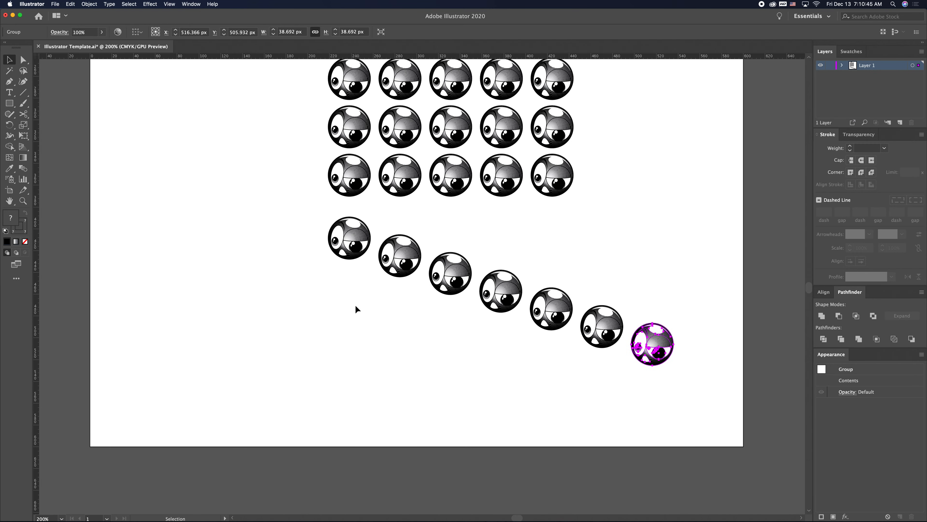
scroll(355, 309, up, 1)
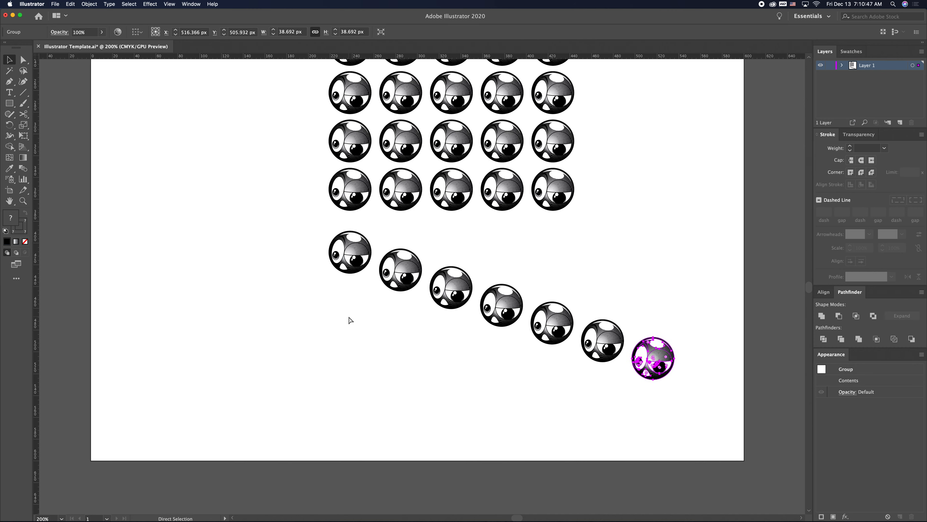
key(super+equal)
drag(223, 336, 664, 366)
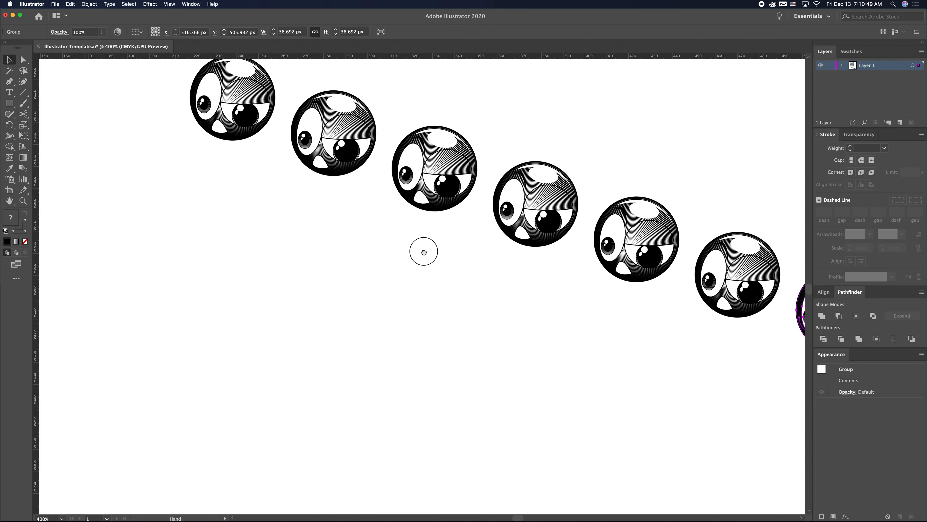
drag(424, 251, 602, 291)
click(403, 215)
drag(413, 177, 224, 342)
drag(327, 350, 540, 302)
key(super+equal)
key(super+equal)
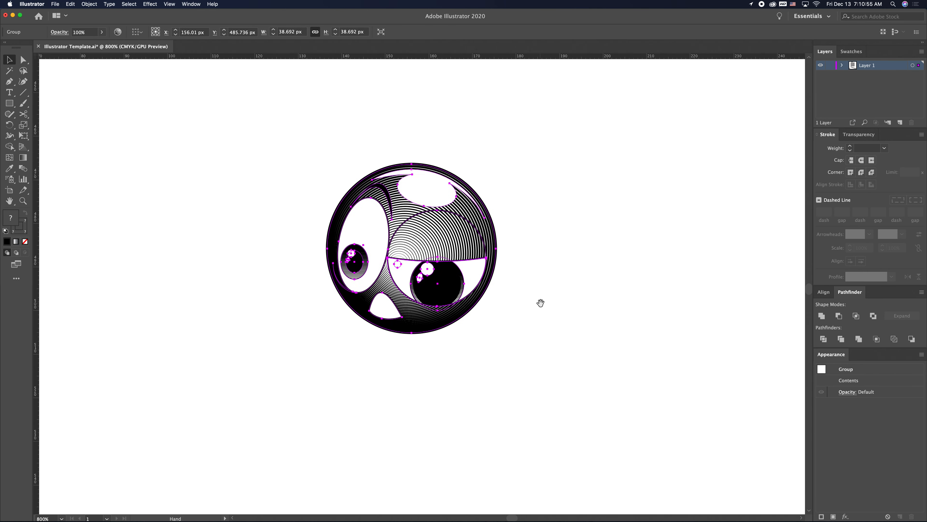
Make a proportionally scaled-down copy of the isolated ball around its centre, about 32.2 px wide.
click(477, 345)
click(435, 321)
key(s)
drag(557, 408, 532, 388)
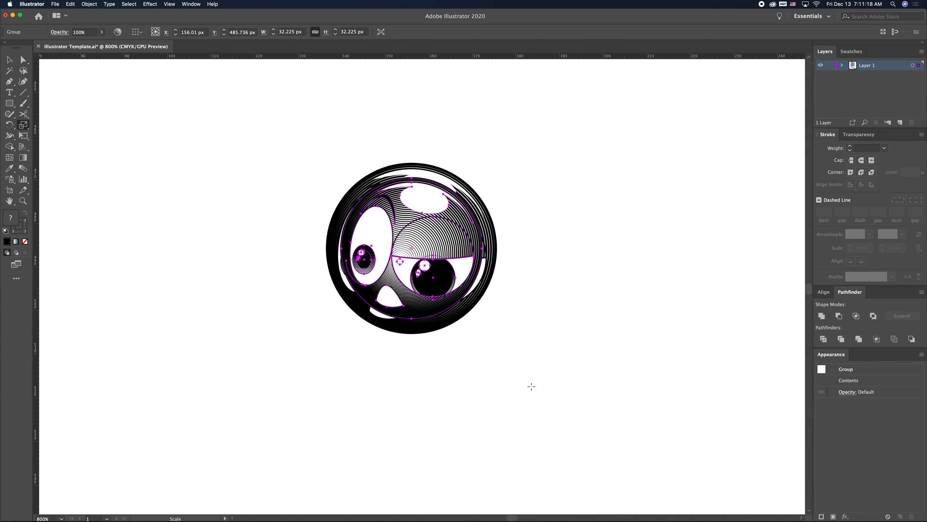
Repeat the scaled copy until the nested balls shrink to the centre like a tunnel, then deselect the artwork.
key(super+d)
key(super+d)
key(super+d)
key(super+d)
key(super+d)
key(super+d)
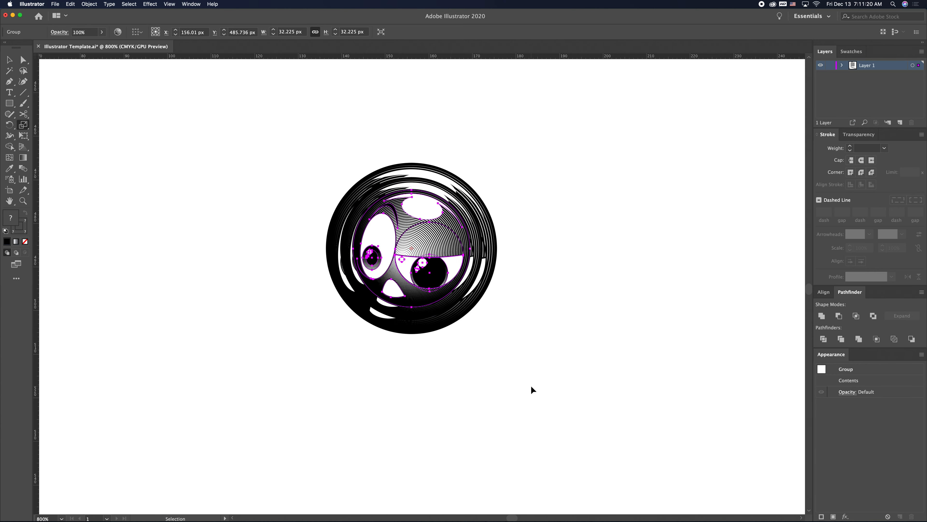
key(super+d)
key(super+d)
key(super+d)
key(super+d)
key(super+d)
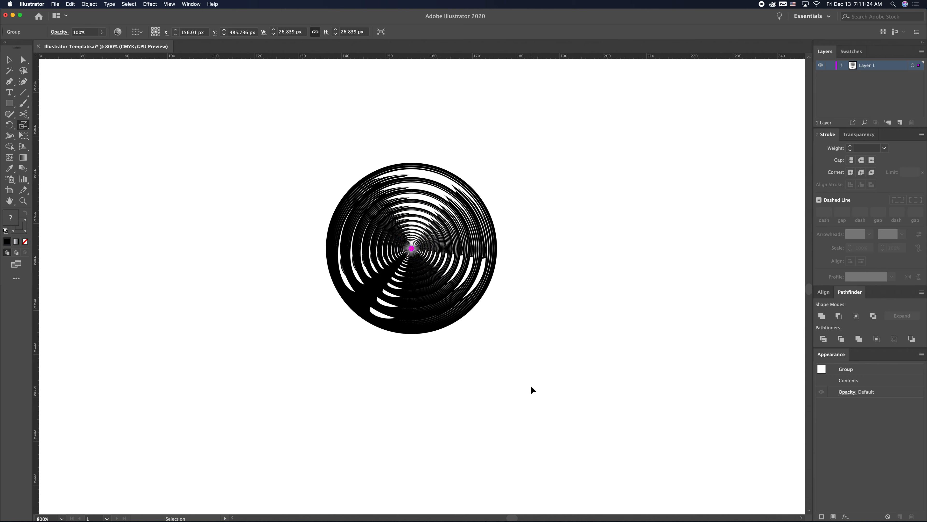
key(super+d)
key(v)
scroll(521, 251, right, 3)
click(490, 263)
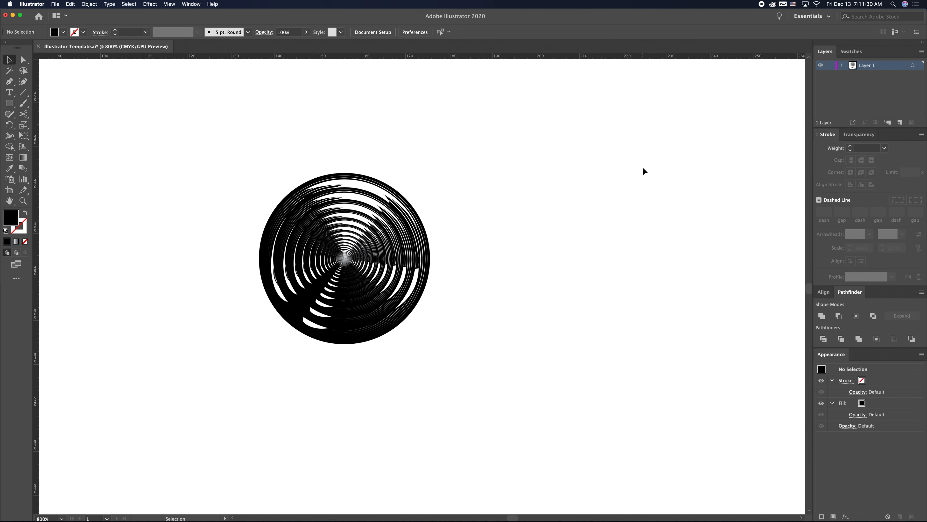
Copy the outermost ball of the nested artwork horizontally to its right, at about X 208.6 px.
scroll(513, 319, right, 2)
drag(396, 257, 625, 267)
drag(685, 392, 636, 390)
click(530, 250)
Scale the new ball itself down proportionally to about 81% around its centre, without making a copy.
key(s)
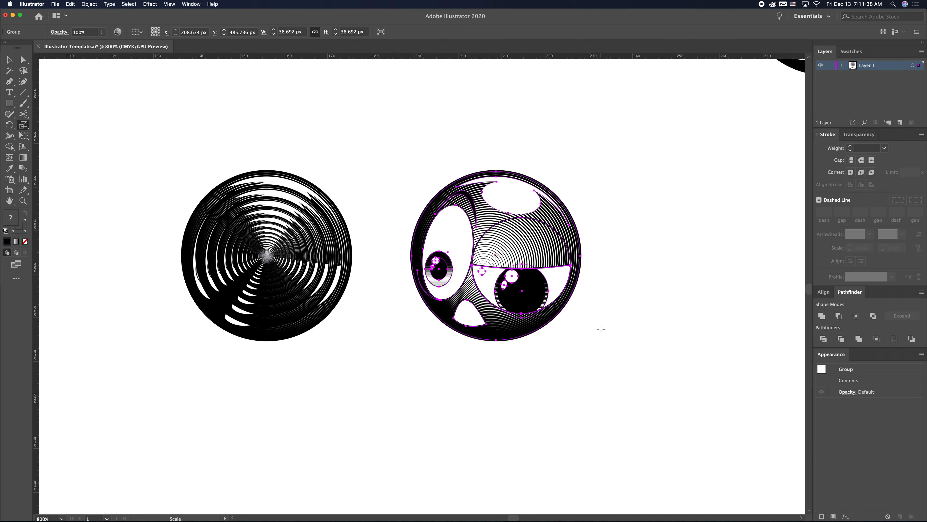
drag(643, 393, 614, 369)
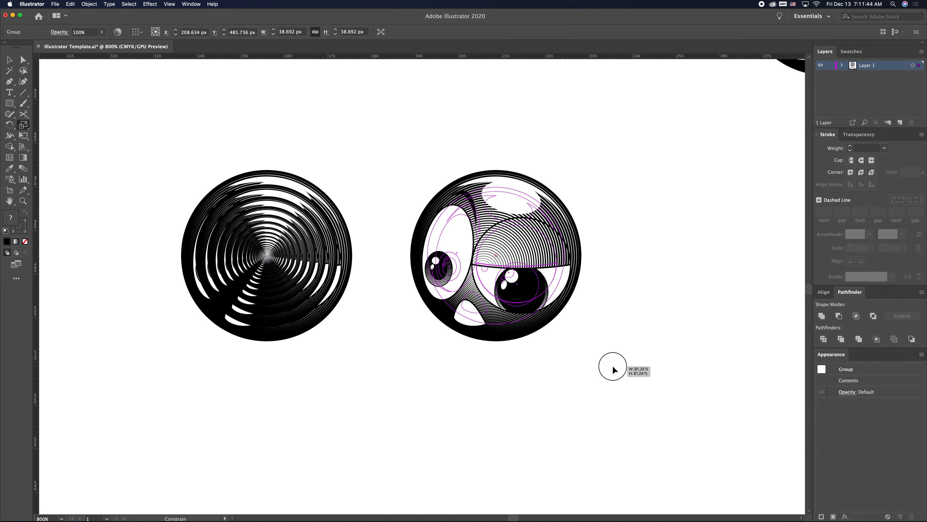
drag(614, 369, 613, 370)
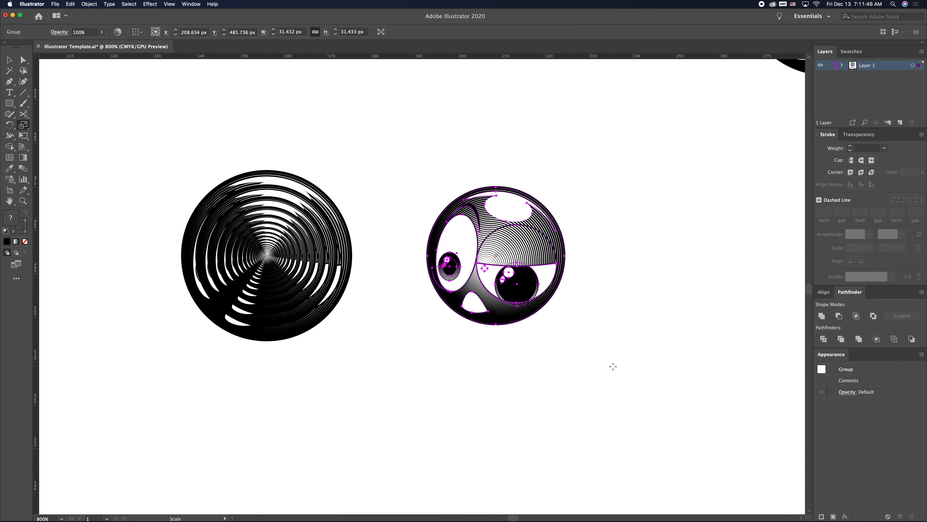
Repeat the scaling on the single ball until it shrinks to a dot about 0.5 px wide, then deselect it.
key(super+d)
key(super+d)
key(super+d)
key(super+d)
key(super+d)
key(super+d)
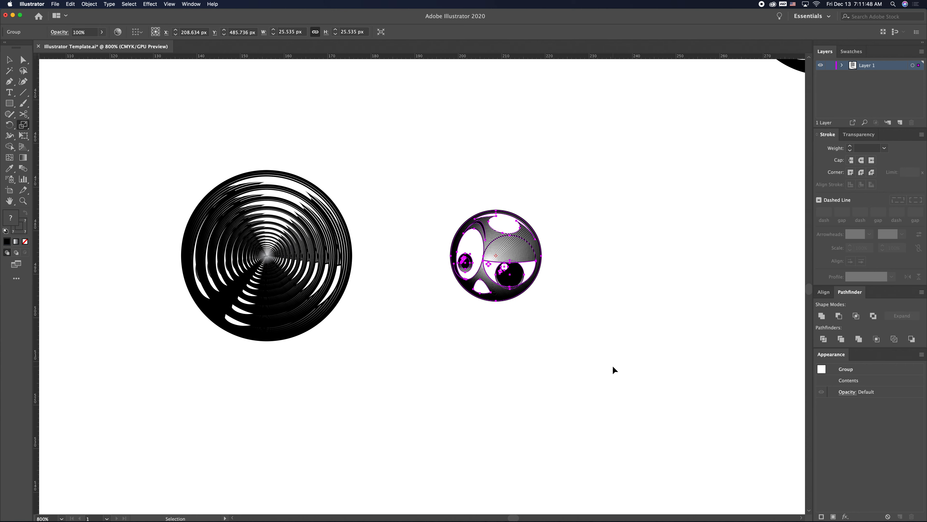
key(super+d)
key(super+d)
key(super+d)
key(super+d)
key(super+d)
key(super+d)
key(super+d)
key(super+d)
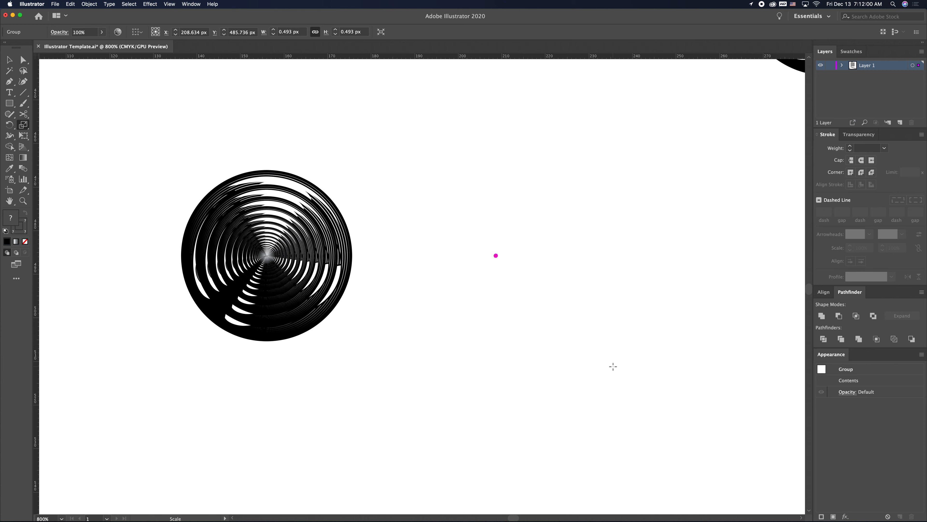
key(v)
drag(598, 415, 371, 385)
drag(480, 218, 535, 292)
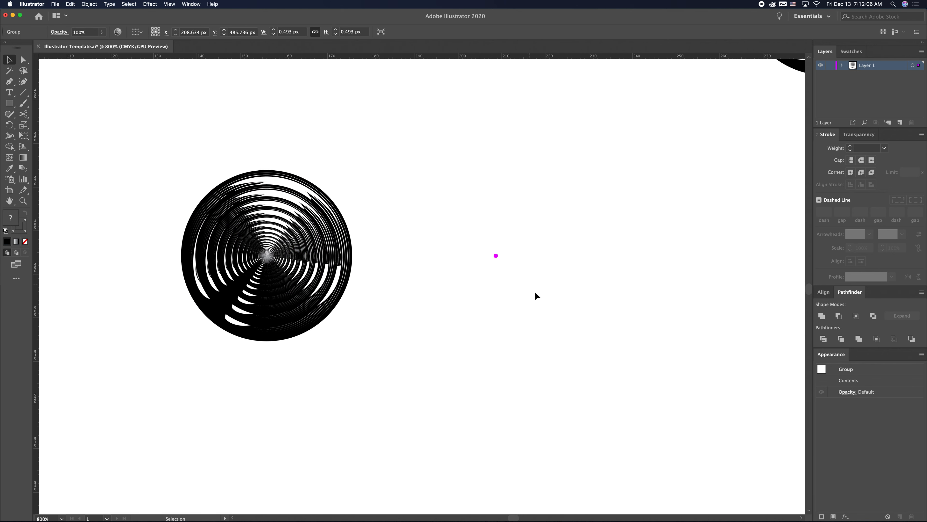
click(545, 300)
Copy the grid's top-left ball horizontally into the empty area left of the grid, at about X 106.3 px.
drag(467, 177, 494, 225)
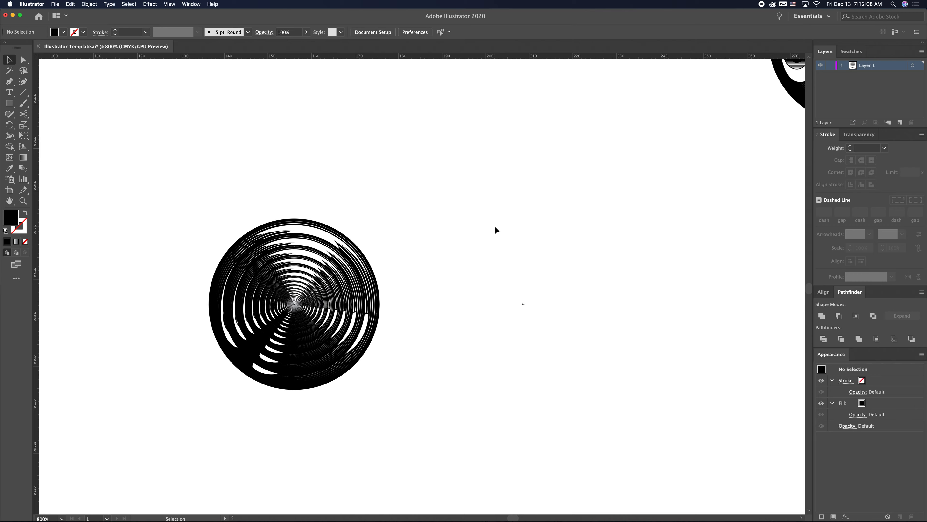
key(super+minus)
key(super+minus)
key(super+minus)
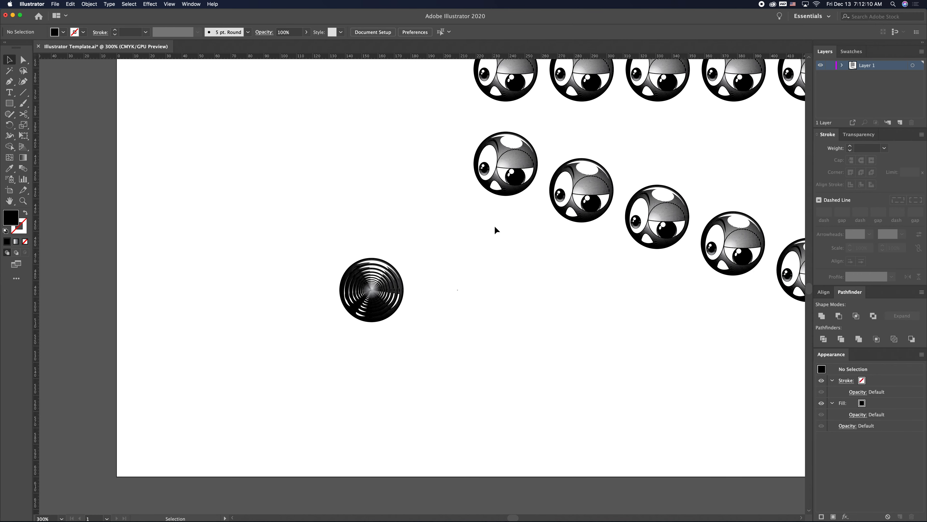
drag(437, 203, 376, 281)
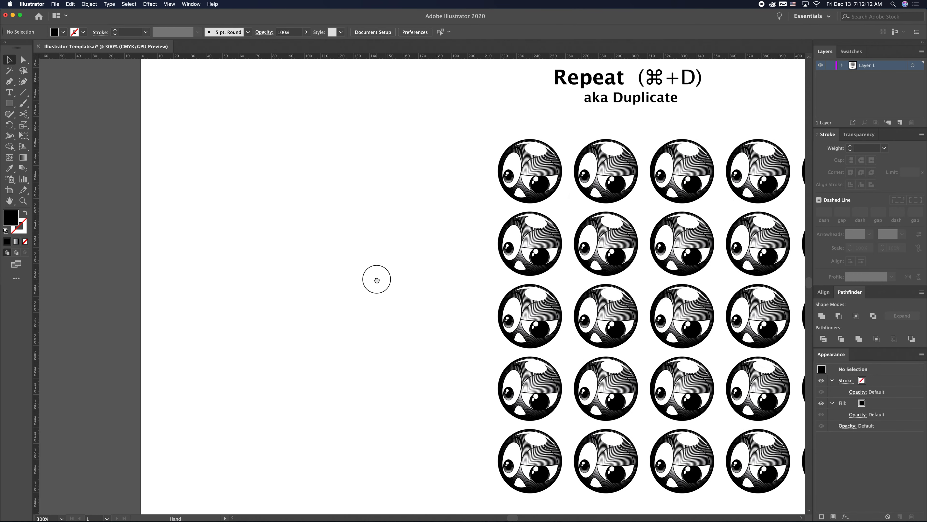
key(super+plus)
scroll(371, 154, up, 3)
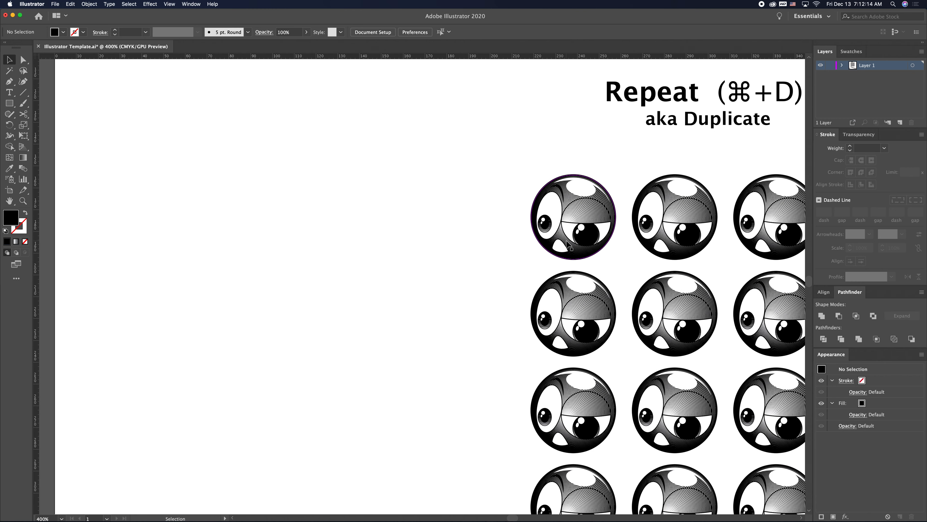
drag(582, 254, 346, 254)
drag(390, 191, 401, 214)
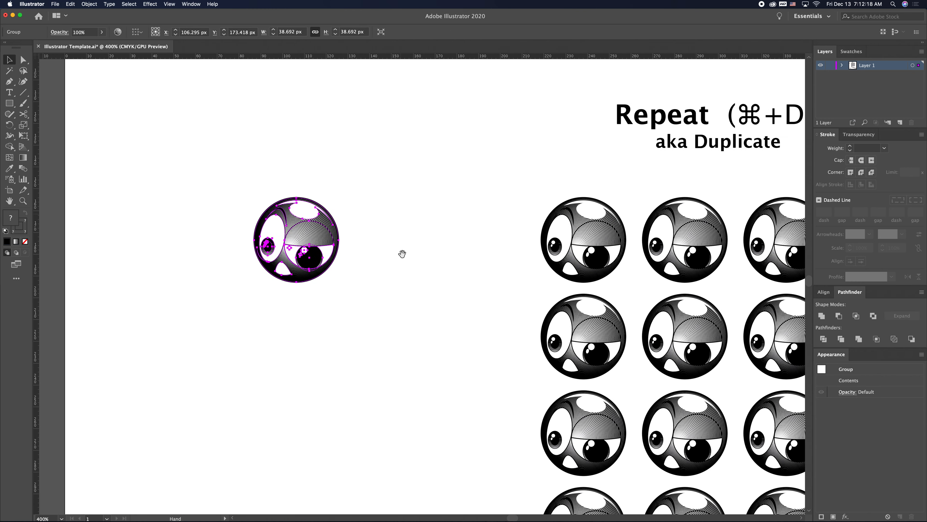
Scale the isolated ball left of the grid down proportionally to about 18.2 px wide.
key(s)
drag(434, 392, 351, 320)
key(v)
Place a copy of the small ball straight below it, rotate the lower ball upside down, and deselect it.
drag(304, 259, 304, 404)
key(r)
drag(362, 373, 225, 431)
key(v)
click(346, 425)
Select both small balls and make a copy of the pair rotated 45° counter-clockwise around their shared centre.
drag(356, 456, 223, 78)
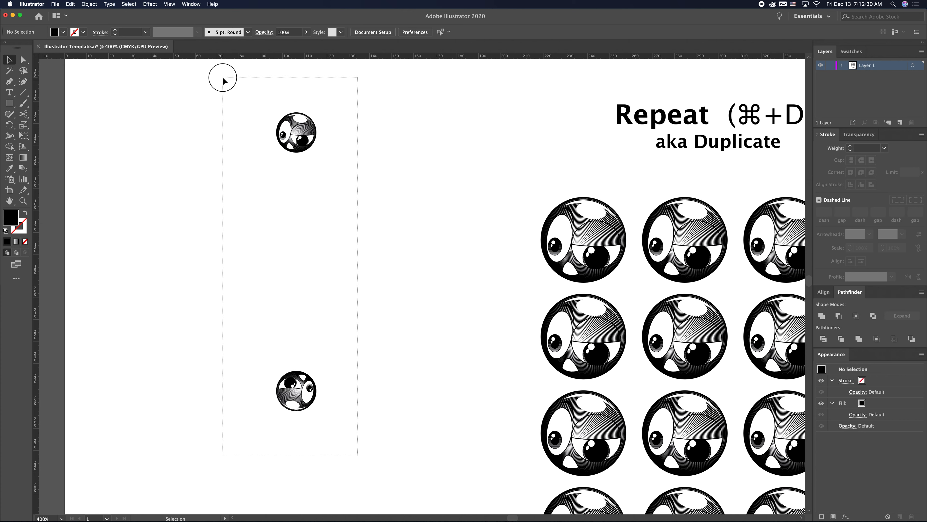
drag(222, 78, 224, 78)
key(r)
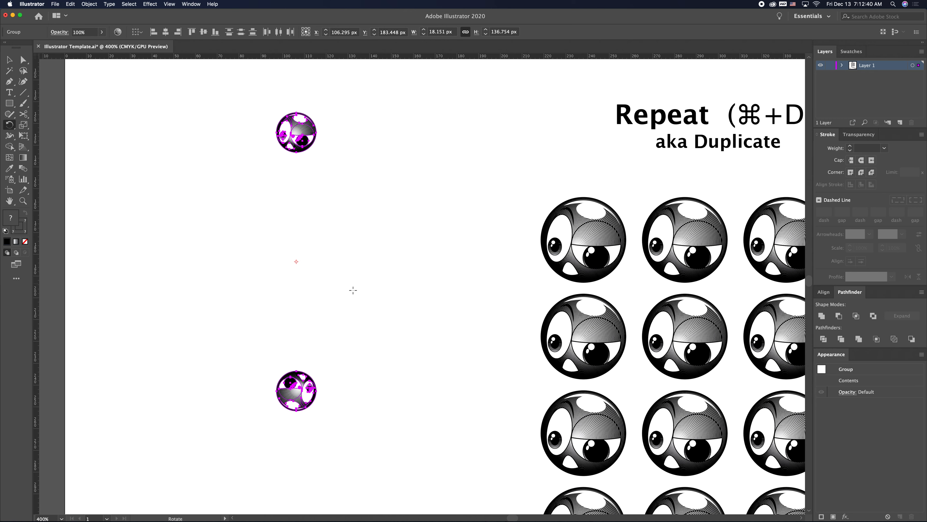
drag(351, 334, 407, 292)
drag(384, 319, 383, 296)
key(alt)
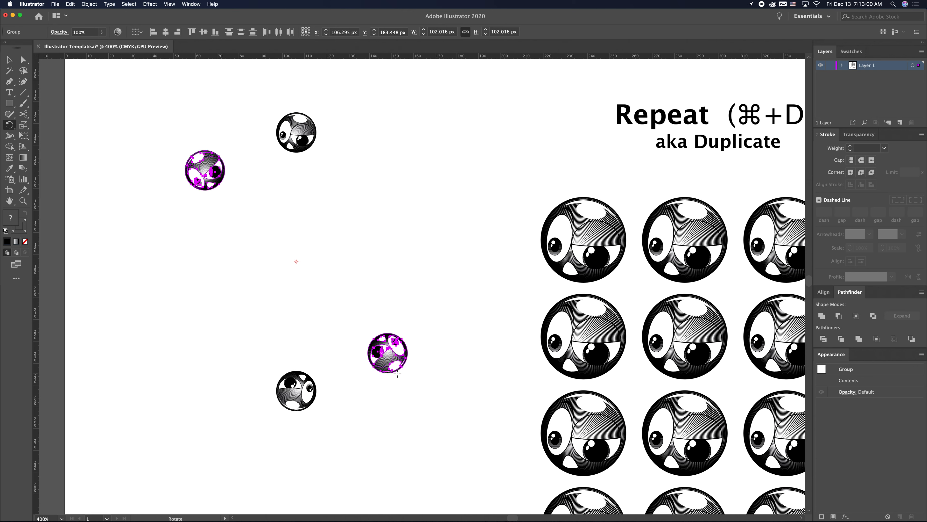
Repeat the rotated copy twice to complete a ring of eight balls, then select the whole ring.
key(super+d)
key(super+d)
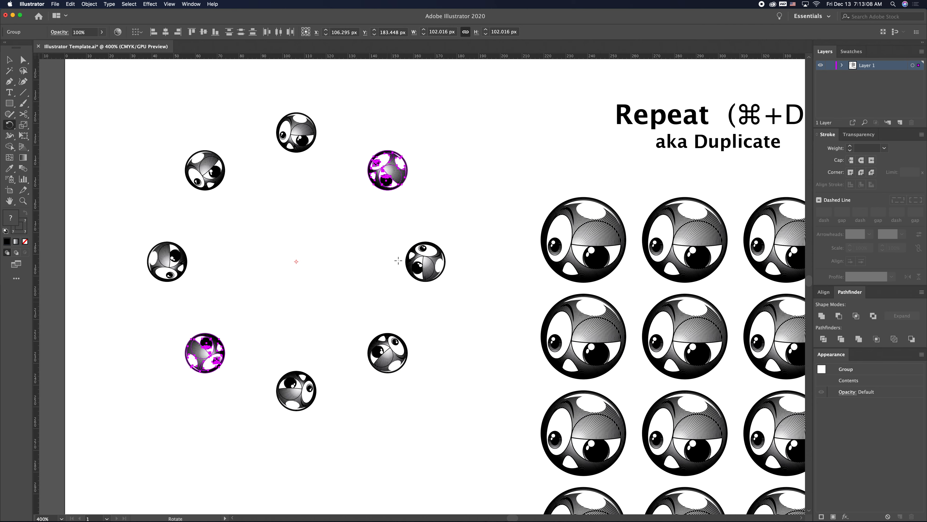
key(v)
drag(451, 424, 116, 88)
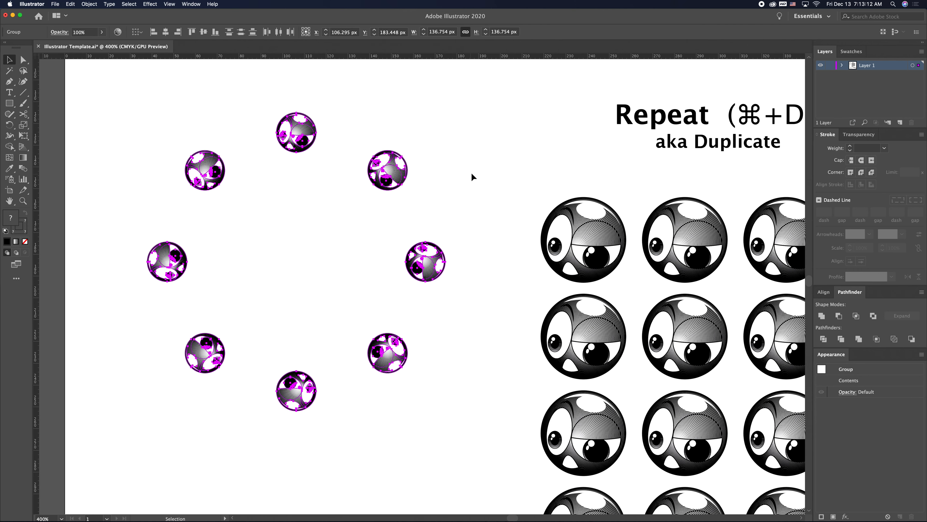
scroll(474, 184, up, 2)
drag(490, 201, 435, 204)
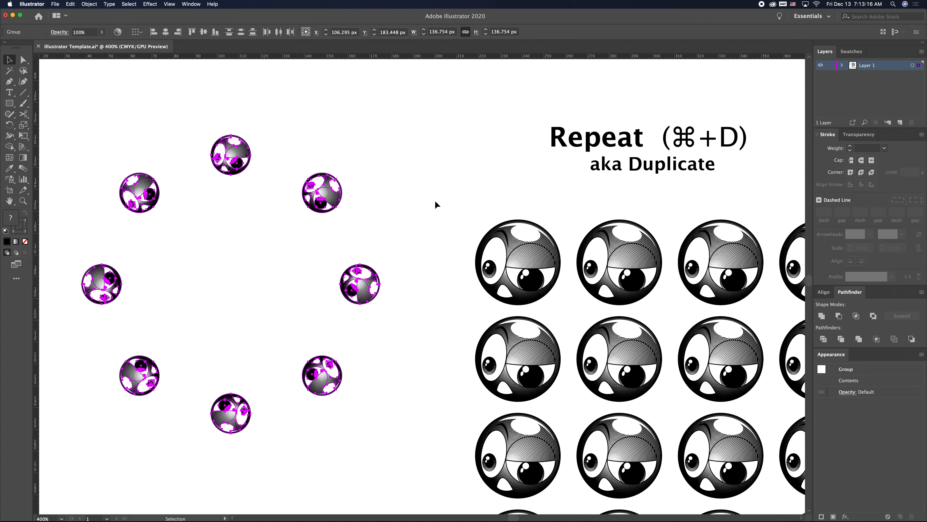